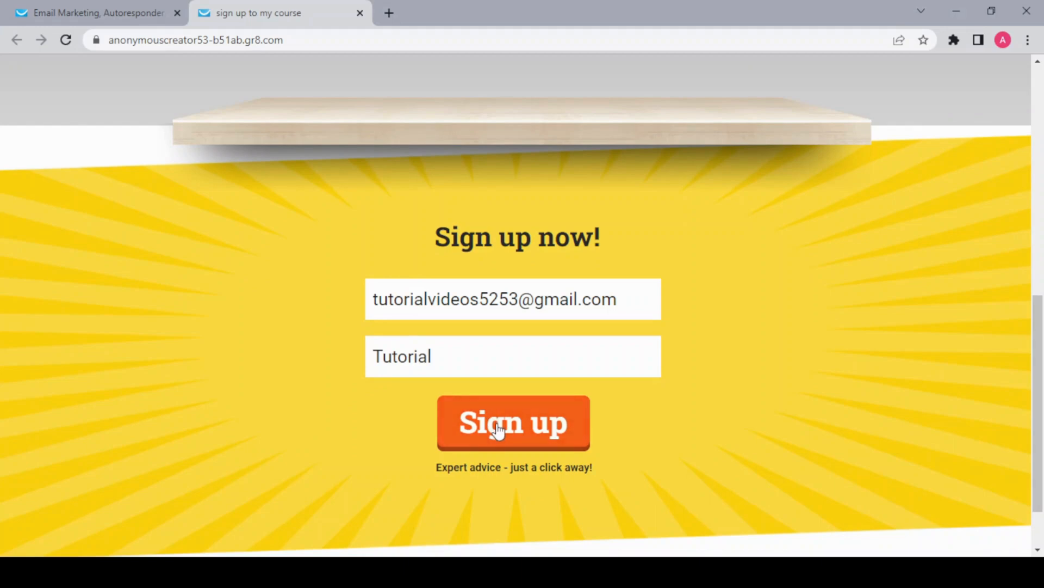
Submit the filled-in sign-up form on the published course page and view its thank-you page.
click(498, 430)
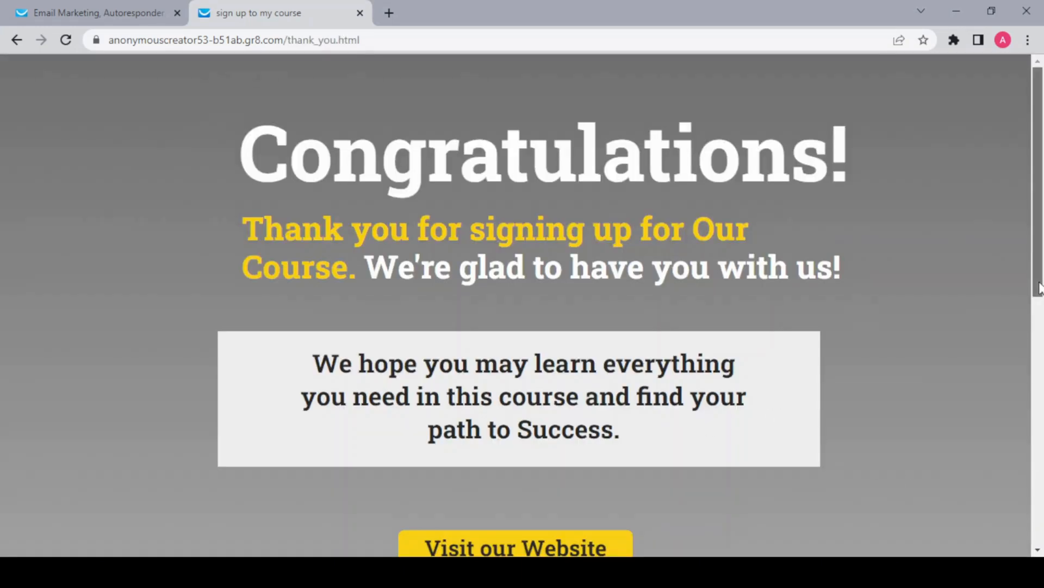
mouse_move(1040, 287)
mouse_down()
mouse_move(1042, 424)
mouse_move(1040, 285)
mouse_up()
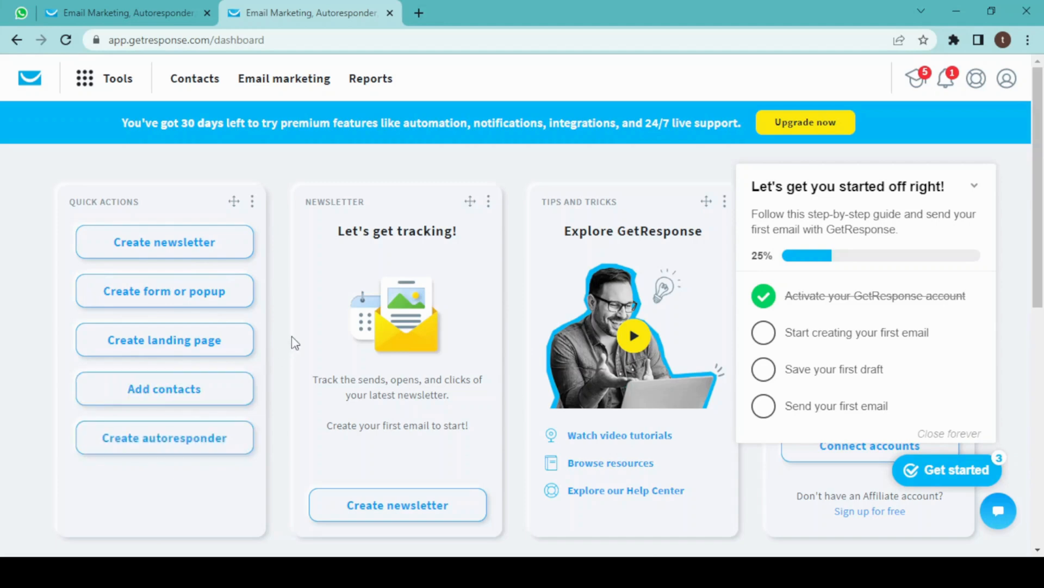
Start a new landing page from the dashboard and choose the "Secrets to Success" template.
click(235, 344)
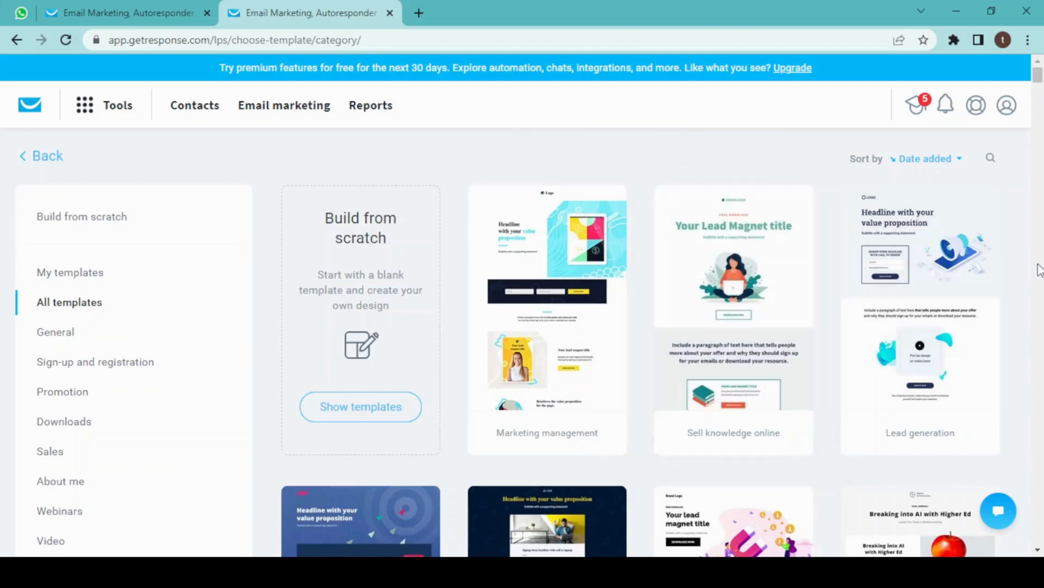
scroll(1038, 82, down, 5)
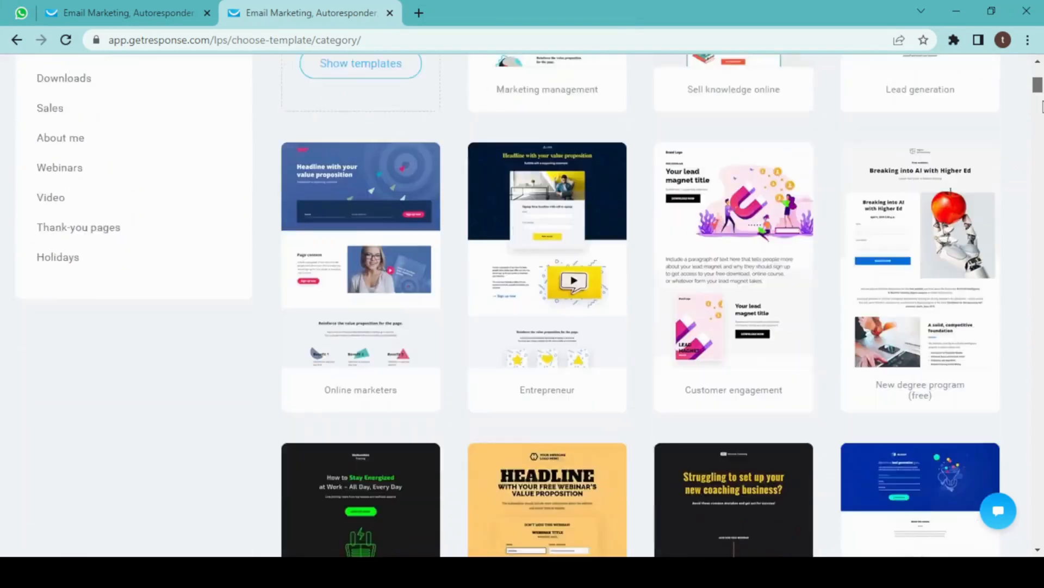
scroll(1043, 107, down, 10)
scroll(1041, 114, up, 3)
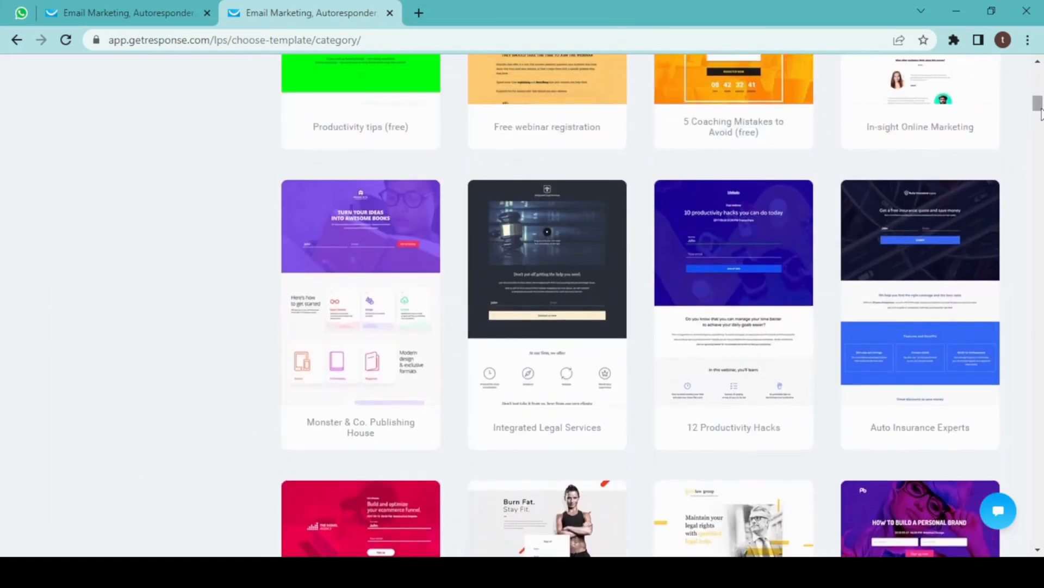
drag(1039, 106, 1039, 348)
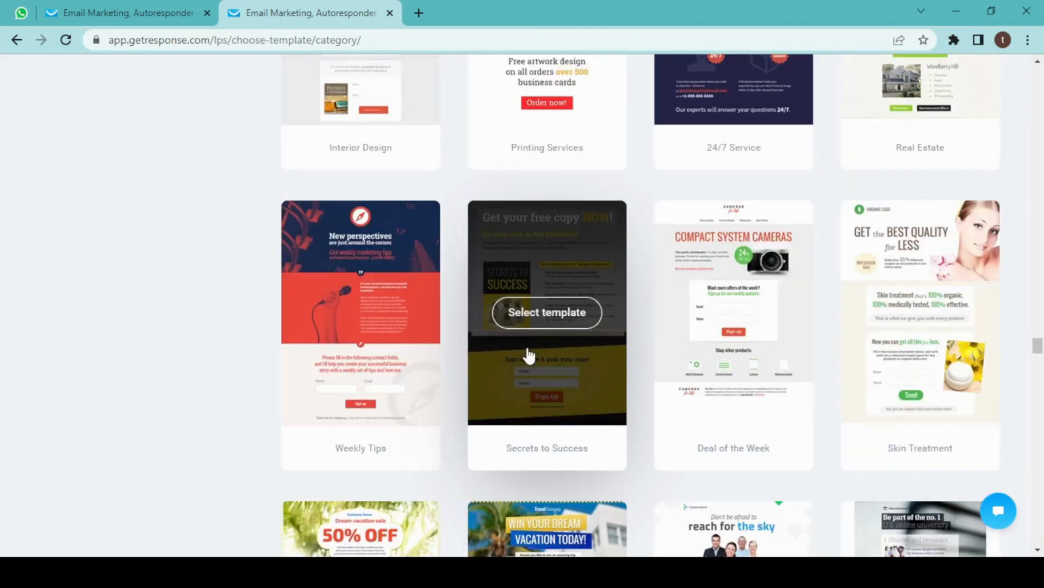
click(541, 314)
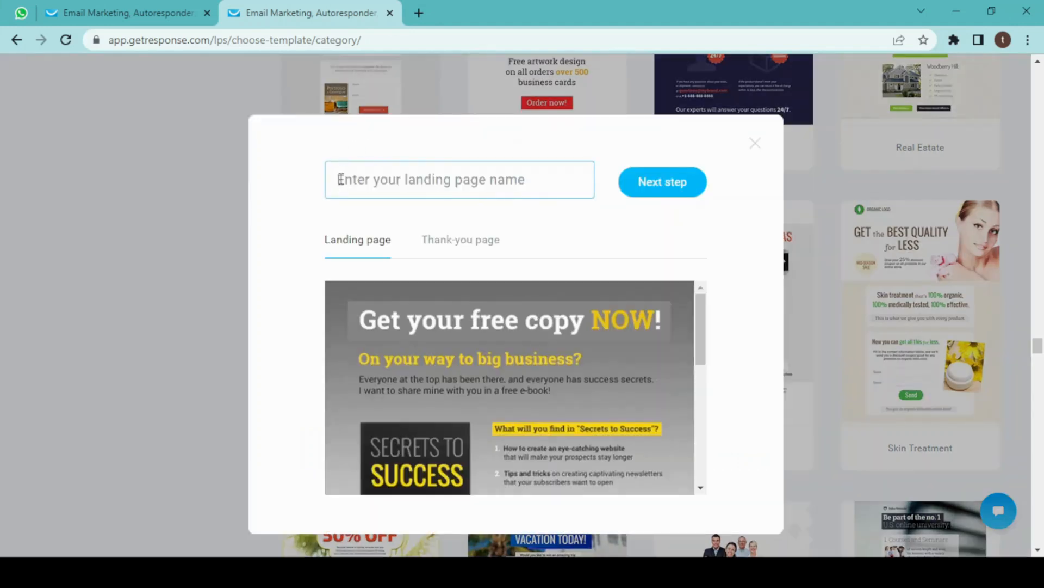
Name the landing page "Sign-up form", preview the template's thank-you page, and proceed to the page editor.
text(S)
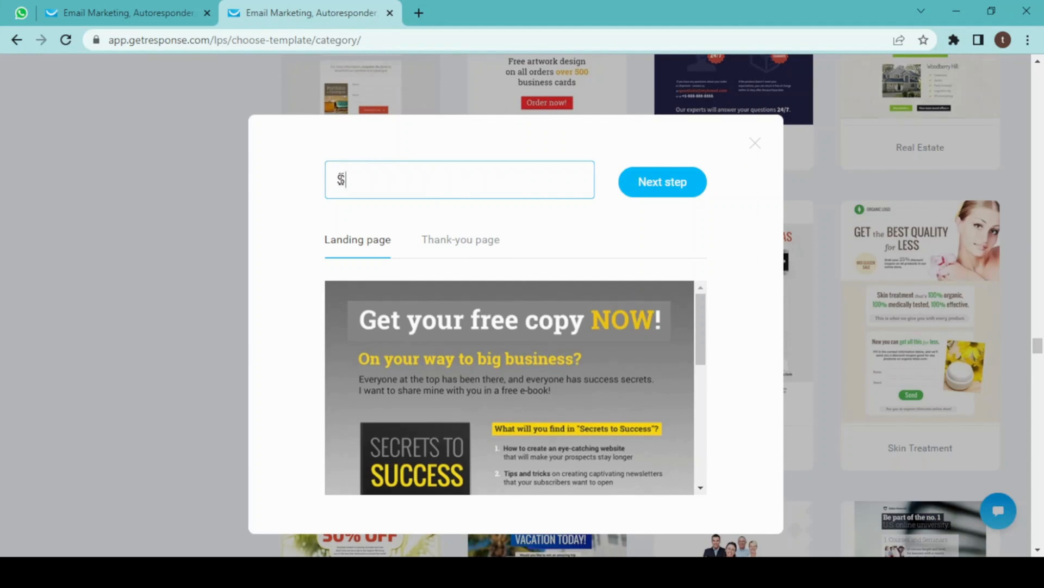
text(ign-up form)
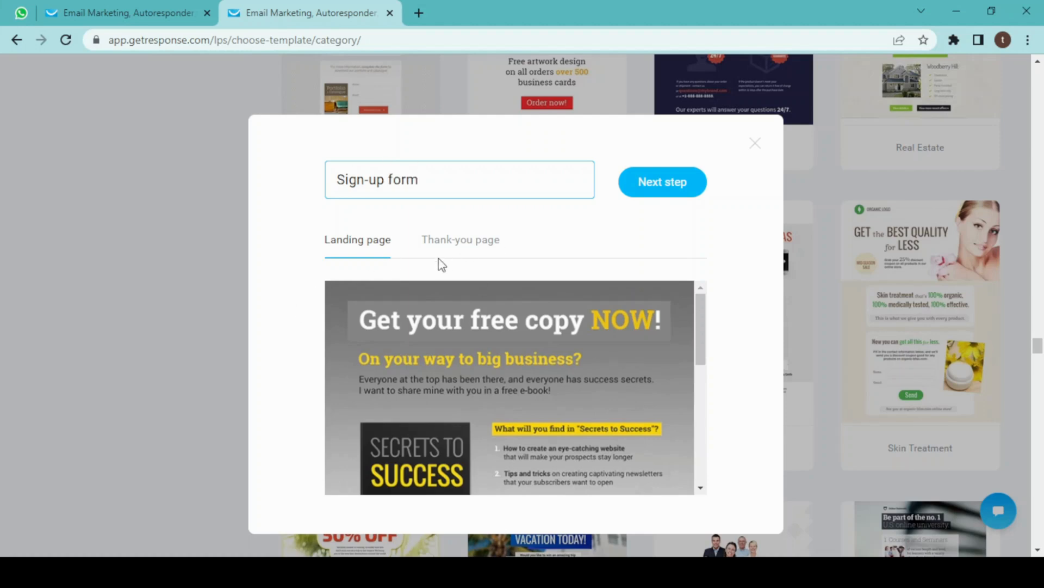
click(456, 243)
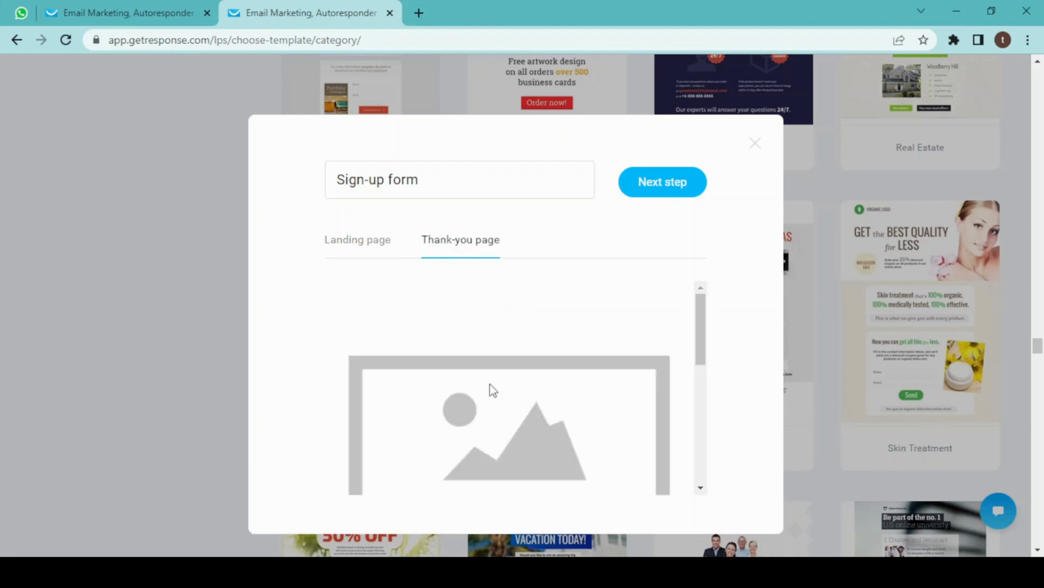
click(374, 246)
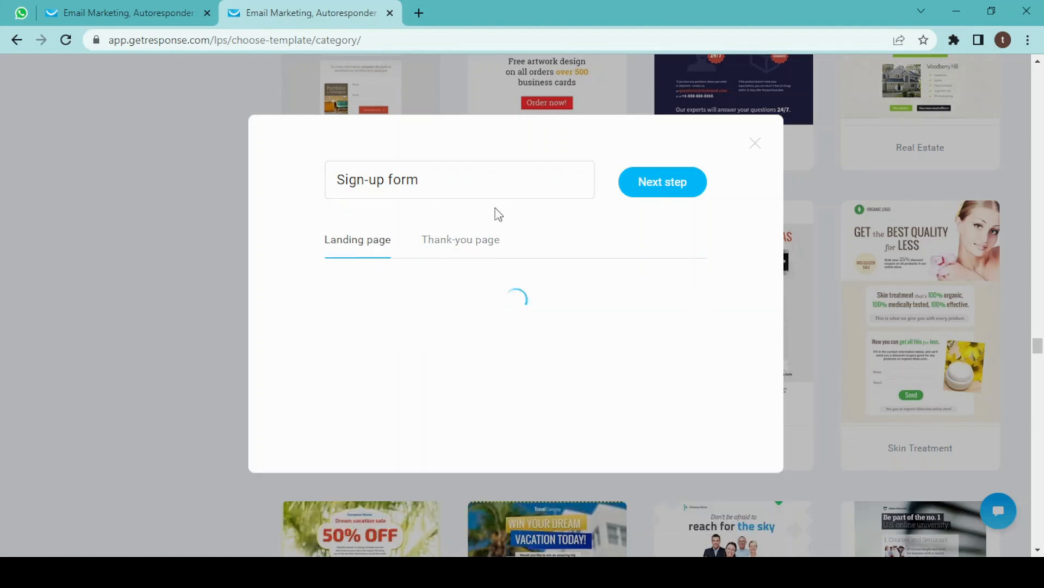
click(670, 185)
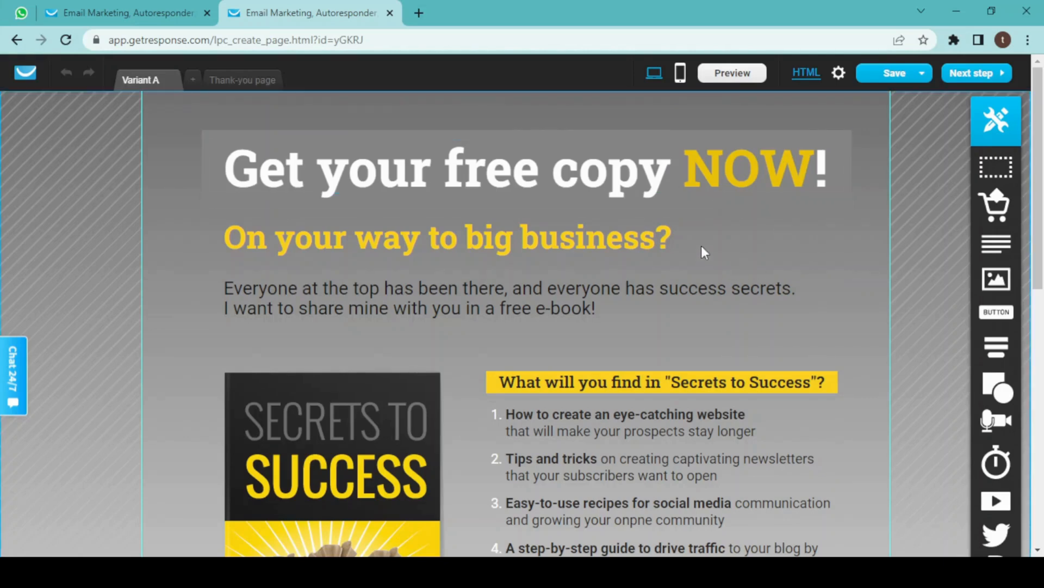
Select the main "Get your free copy NOW!" headline of the landing page for editing.
mouse_move(988, 384)
click(277, 166)
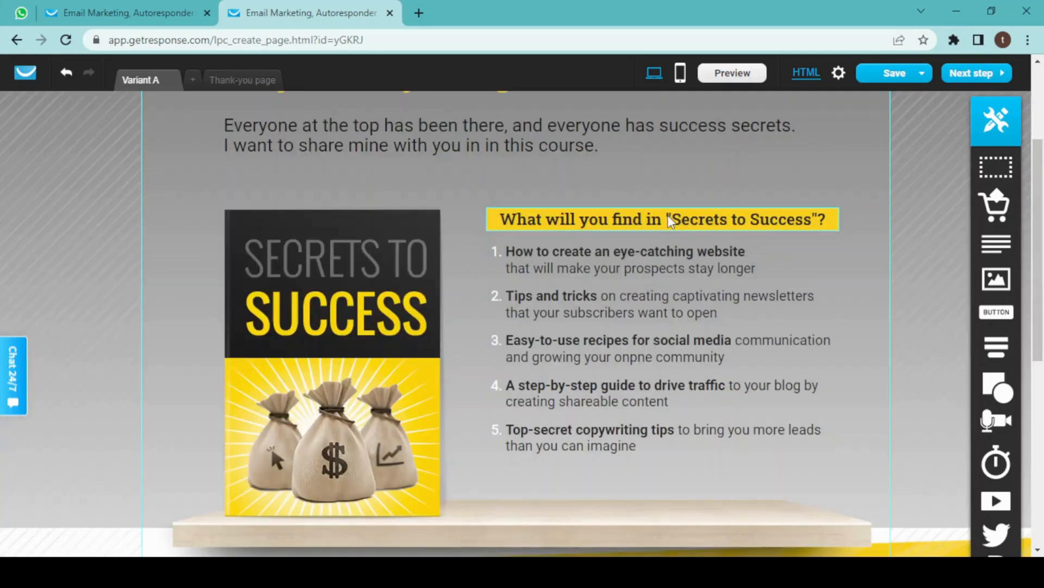
Replace "Secrets to Success" with my course in the yellow heading above the numbered list, keeping the question mark.
click(671, 221)
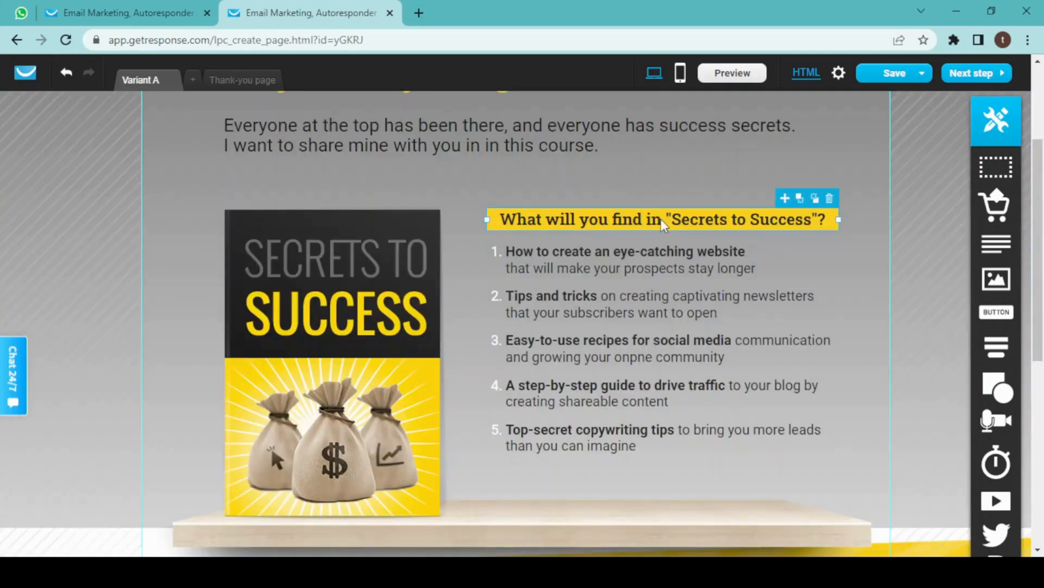
double_click(664, 218)
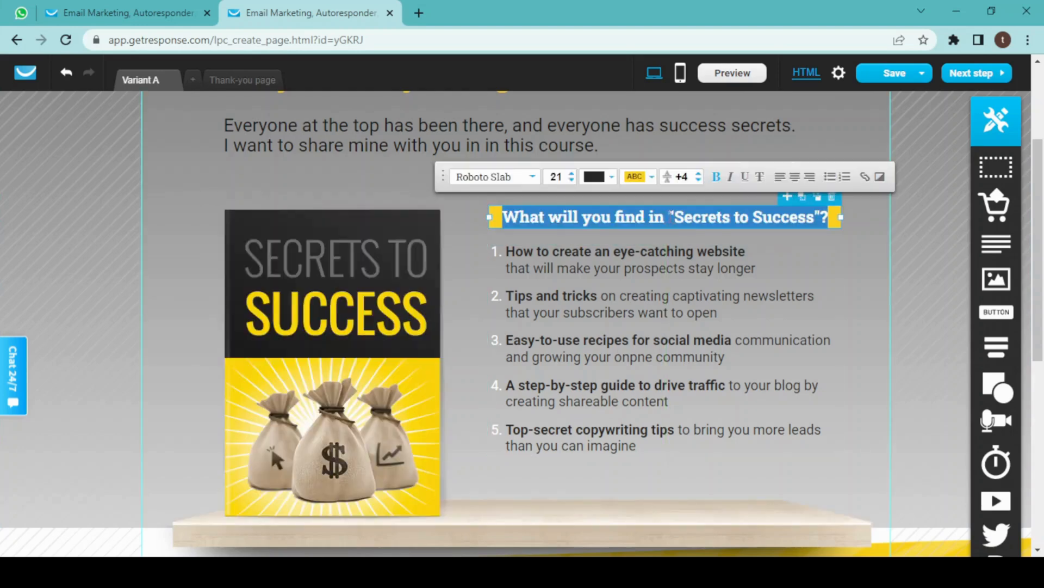
drag(670, 217, 820, 219)
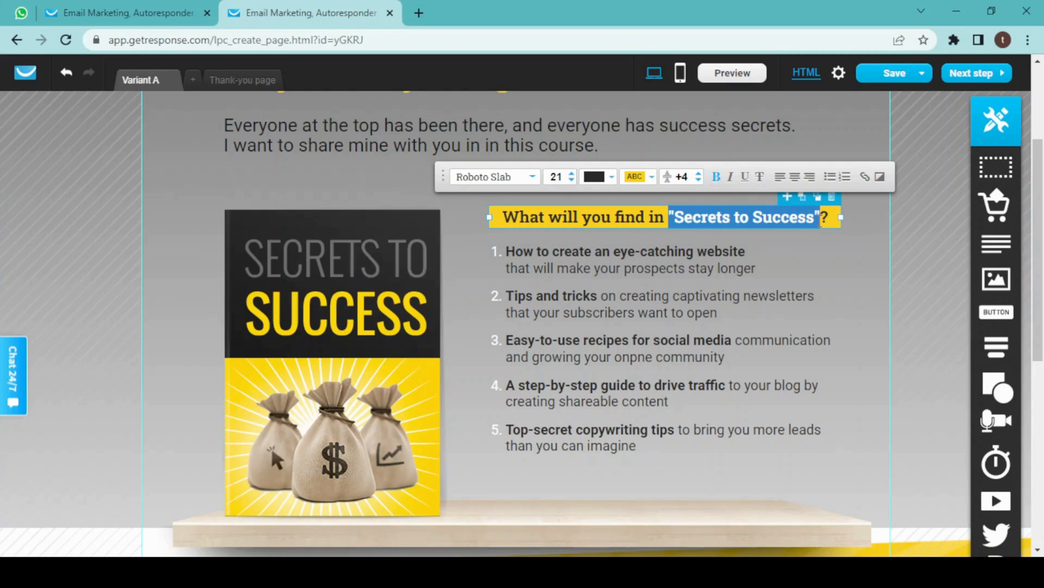
text(my co)
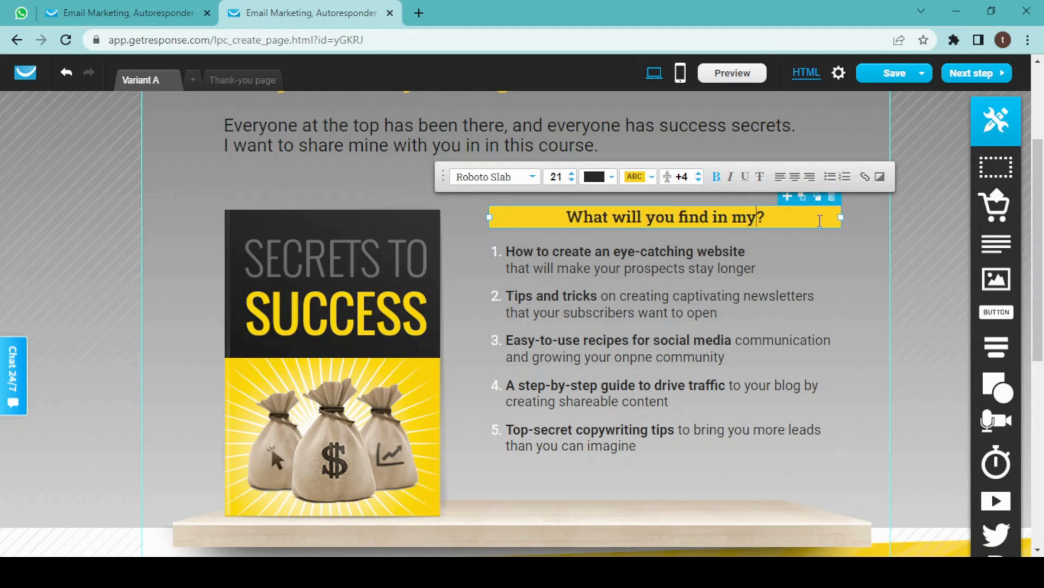
text(ursee)
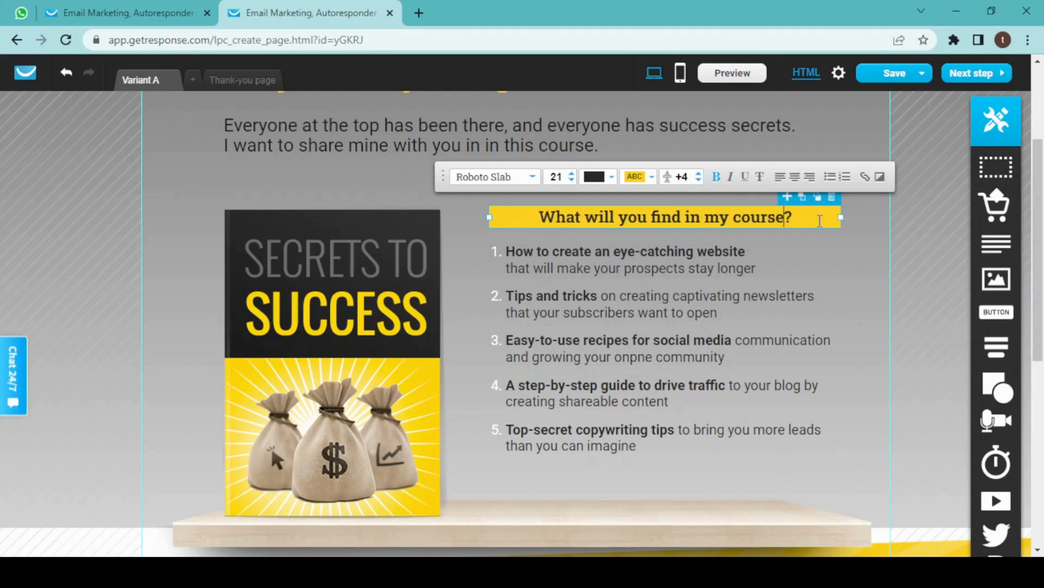
key(BackSpace)
Replace the book cover image with the file digital-marketing-certybox_optimized-470x300.webp, imported from its URL into the Main folder.
click(350, 345)
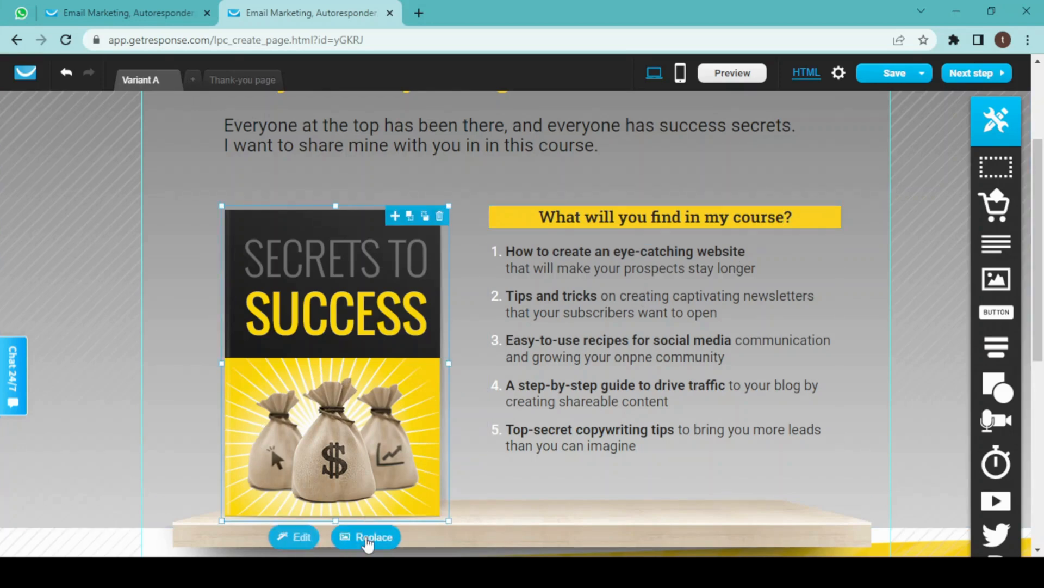
click(369, 538)
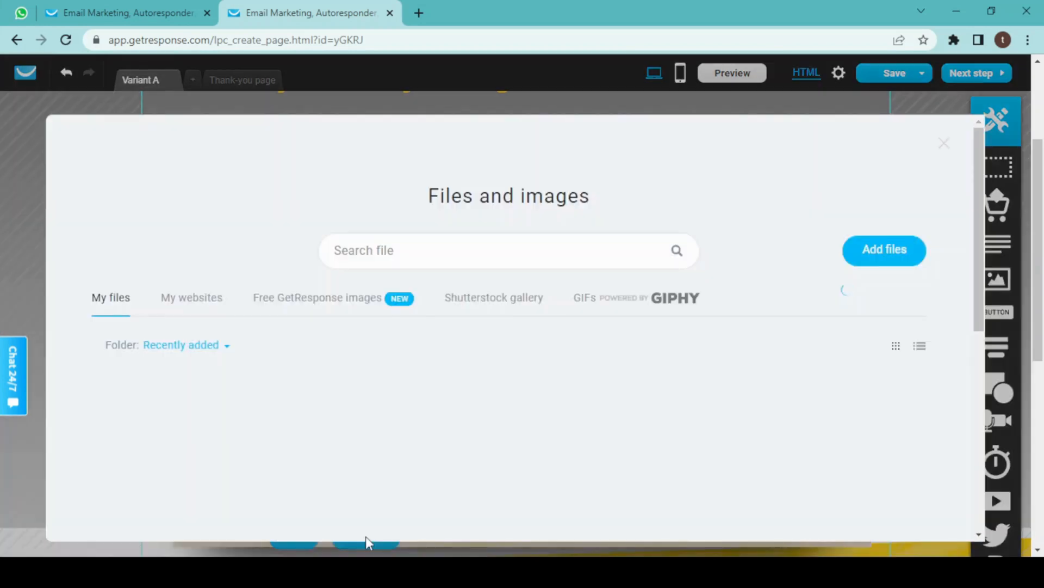
key(Escape)
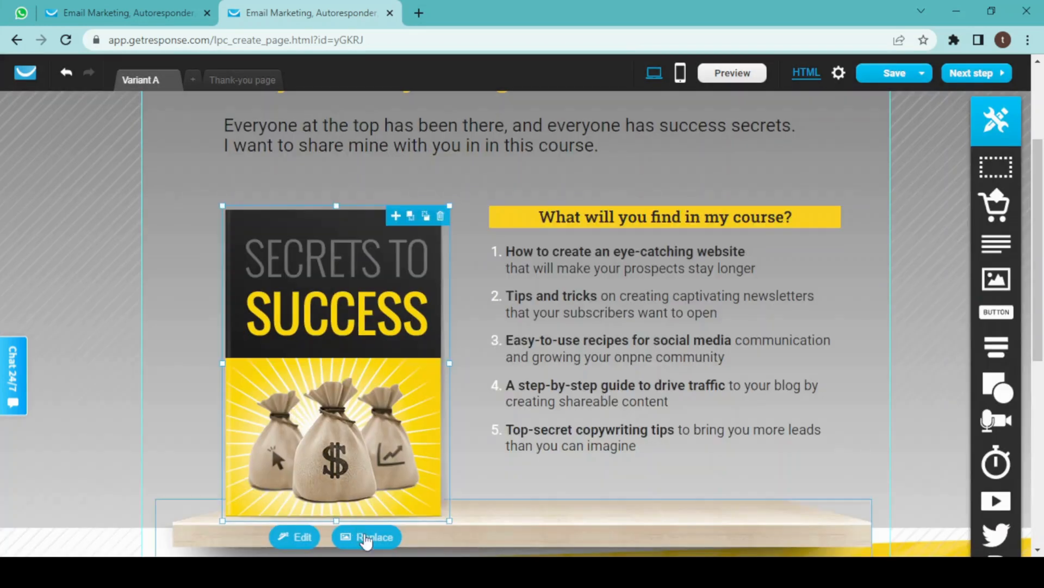
click(371, 537)
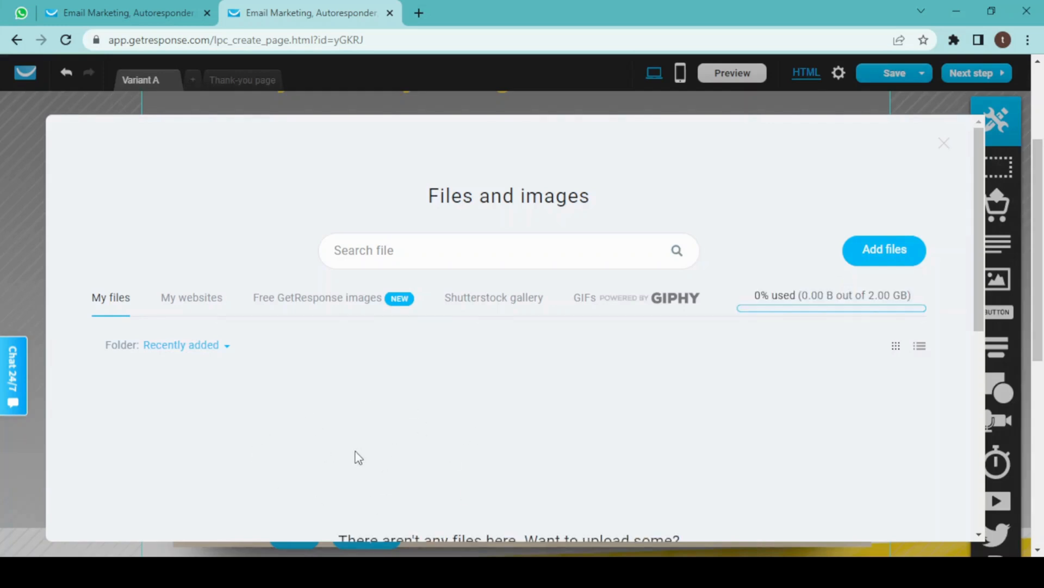
click(908, 250)
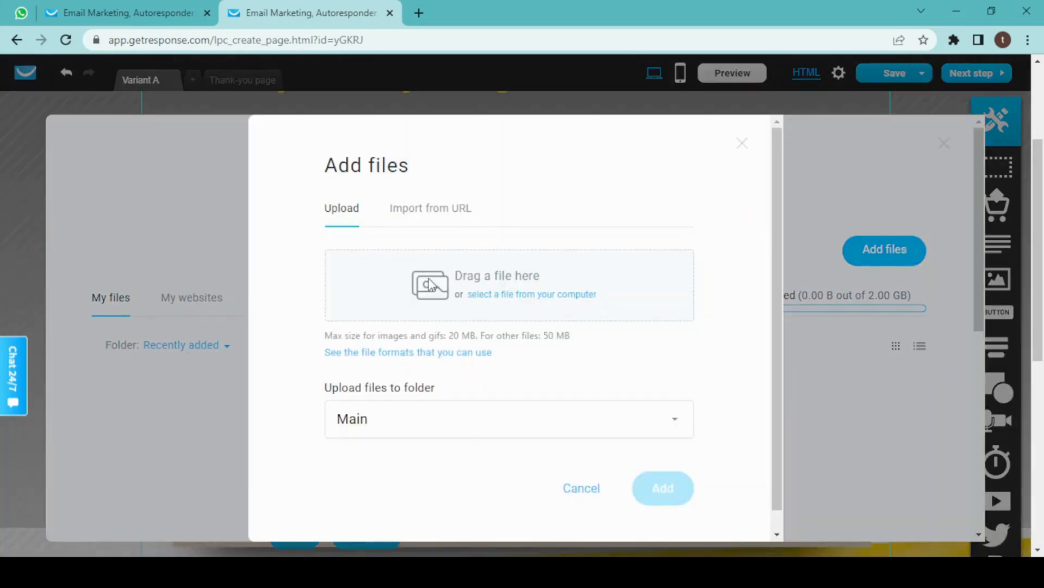
click(434, 210)
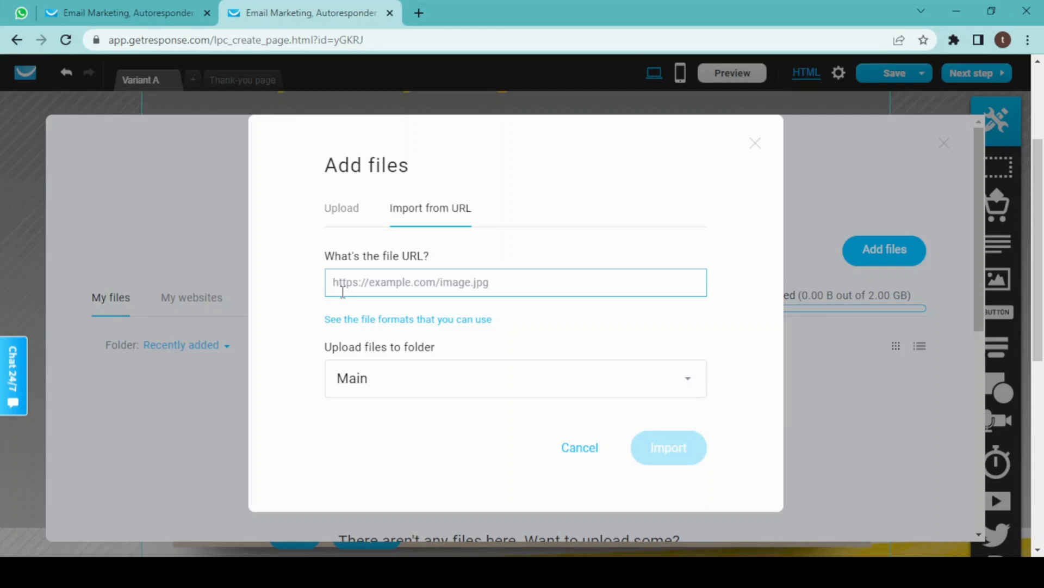
key(ctrl+v)
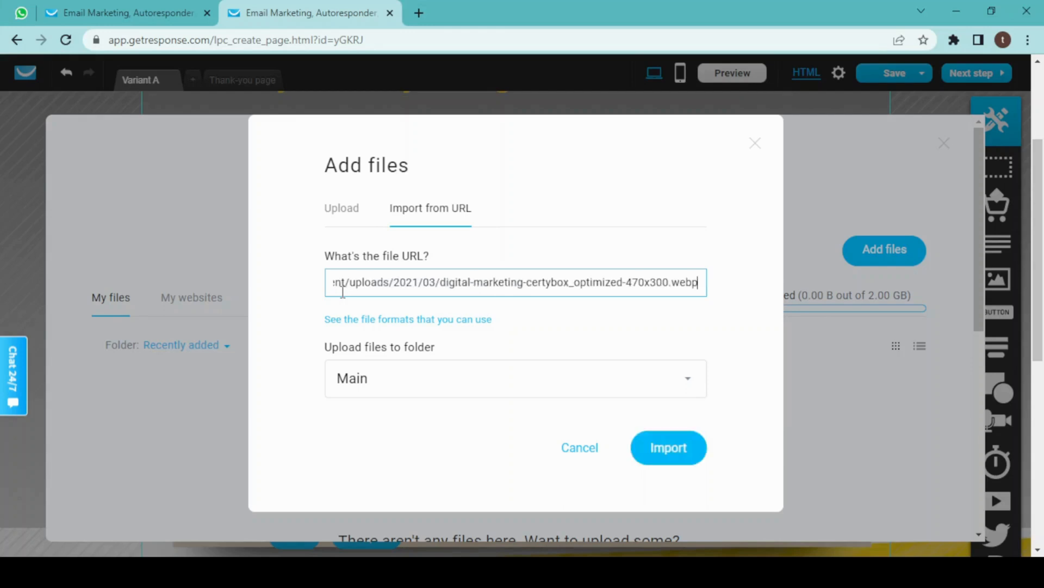
click(677, 450)
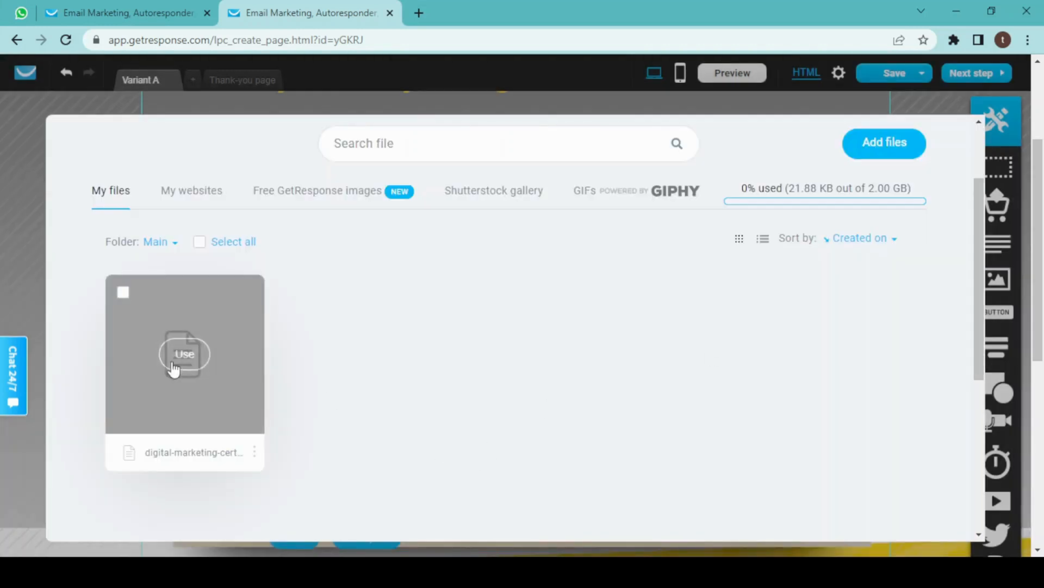
click(188, 356)
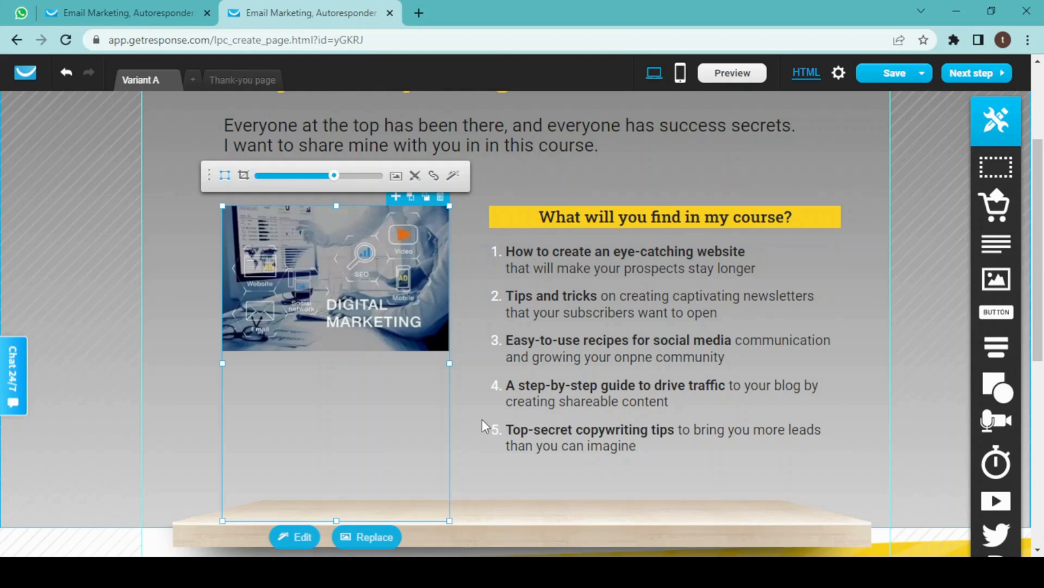
Remove "& grab your copy" from the heading above the sign-up form, leaving "Sign up now !".
scroll(482, 419, down, 5)
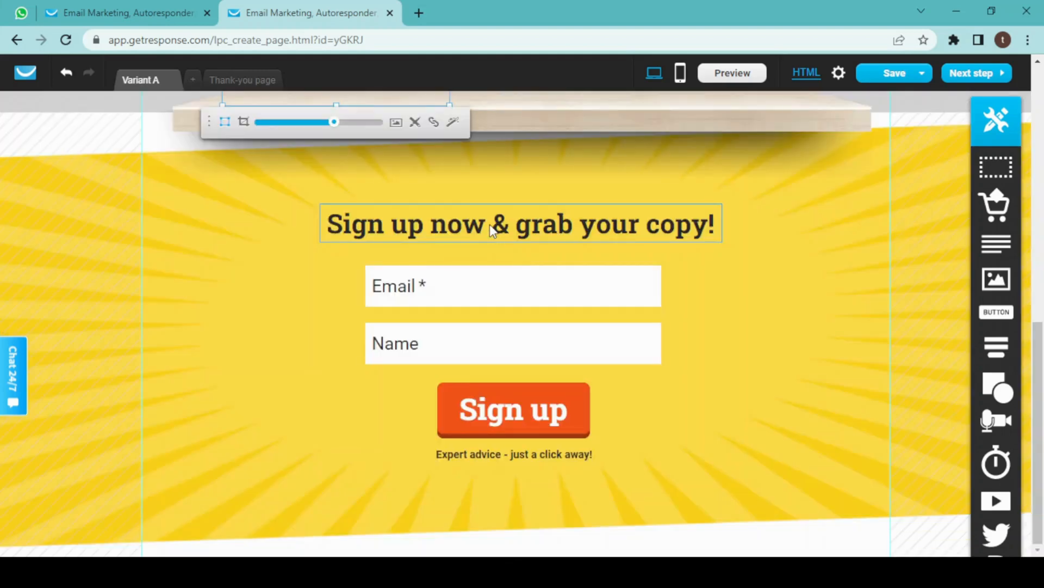
double_click(492, 228)
drag(492, 228, 690, 240)
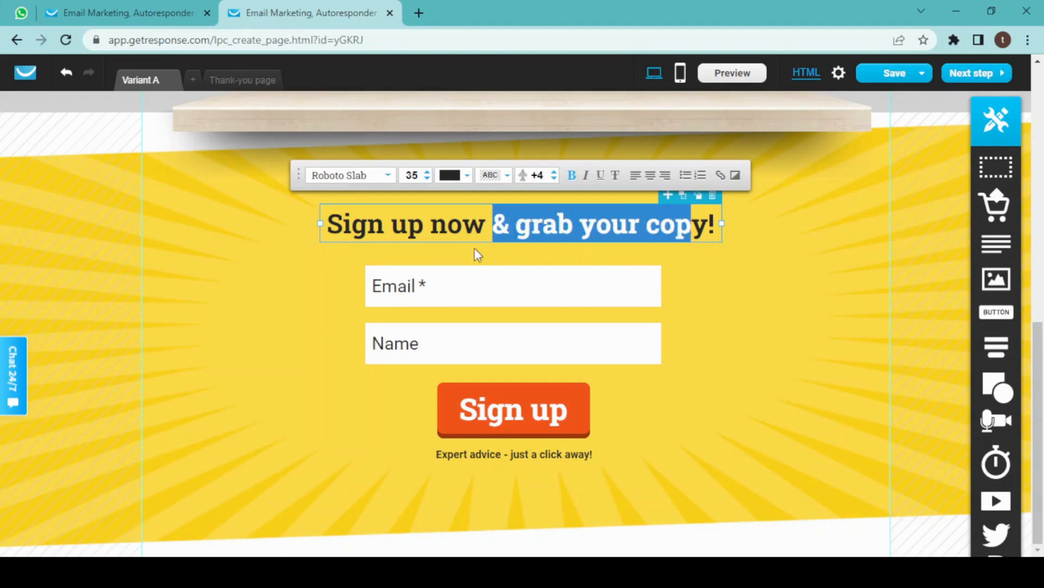
click(492, 223)
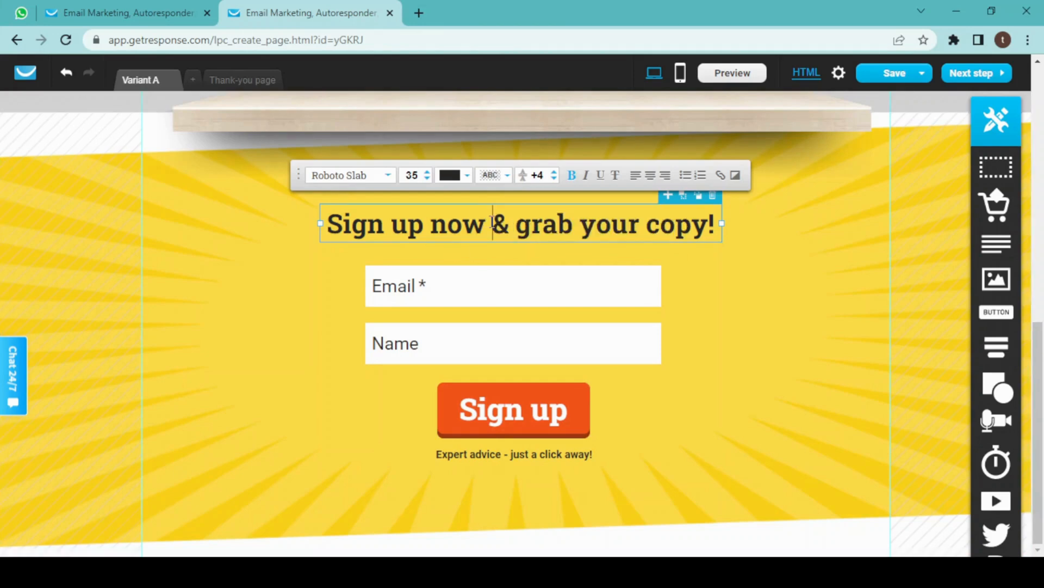
drag(492, 223, 710, 224)
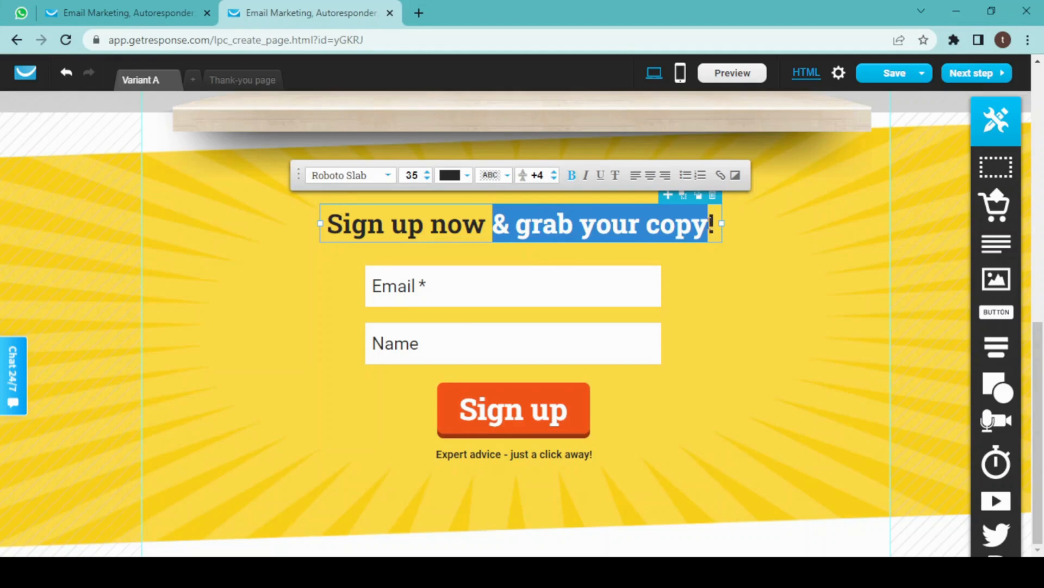
key(BackSpace)
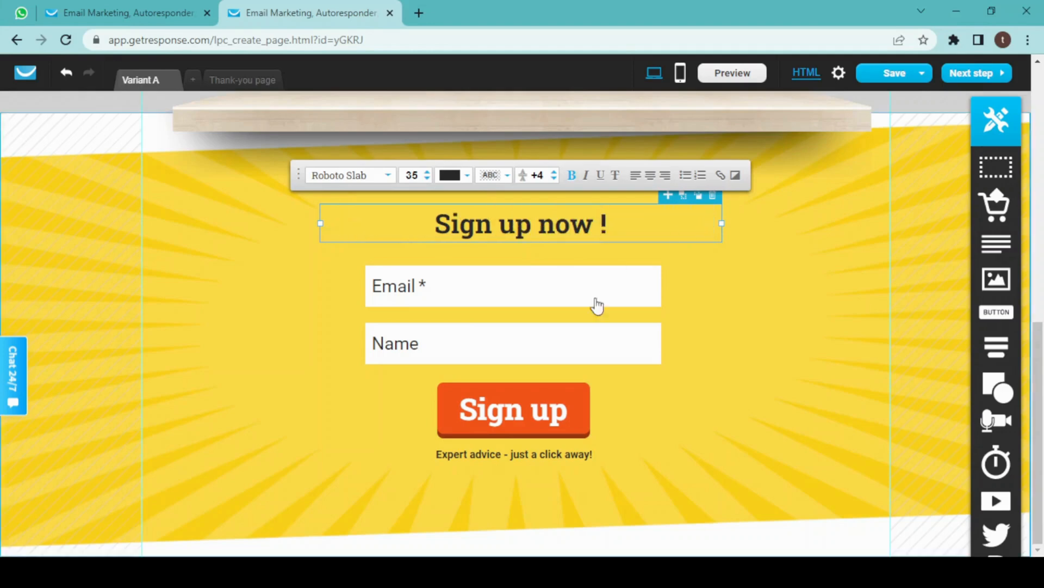
click(697, 289)
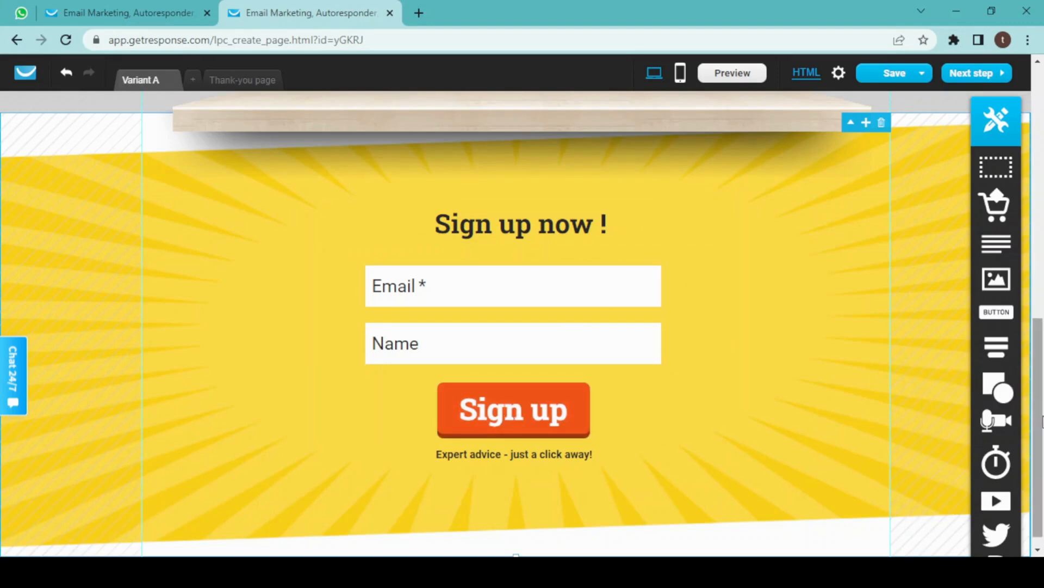
Return to the start of the landing page and open its thank-you page for editing.
drag(1039, 418, 1040, 163)
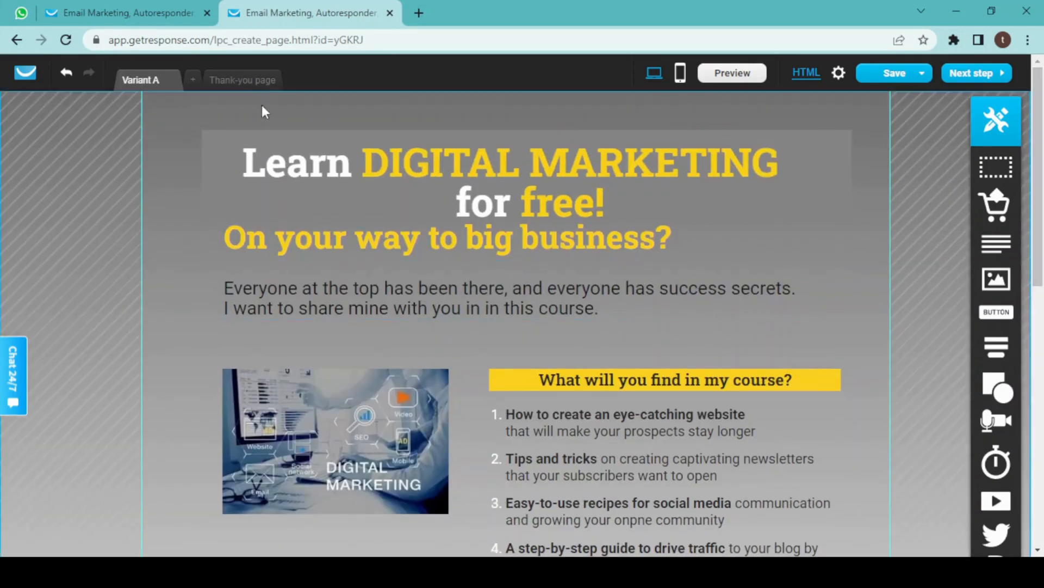
click(254, 80)
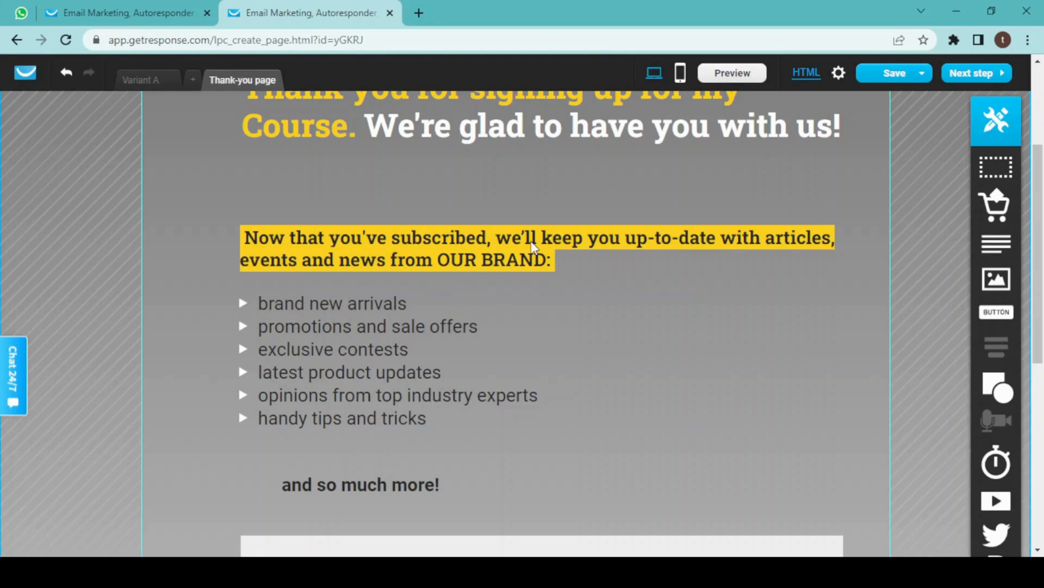
Delete the yellow-highlighted "Now that you've subscribed" text and the bulleted list below it from the thank-you page.
click(464, 242)
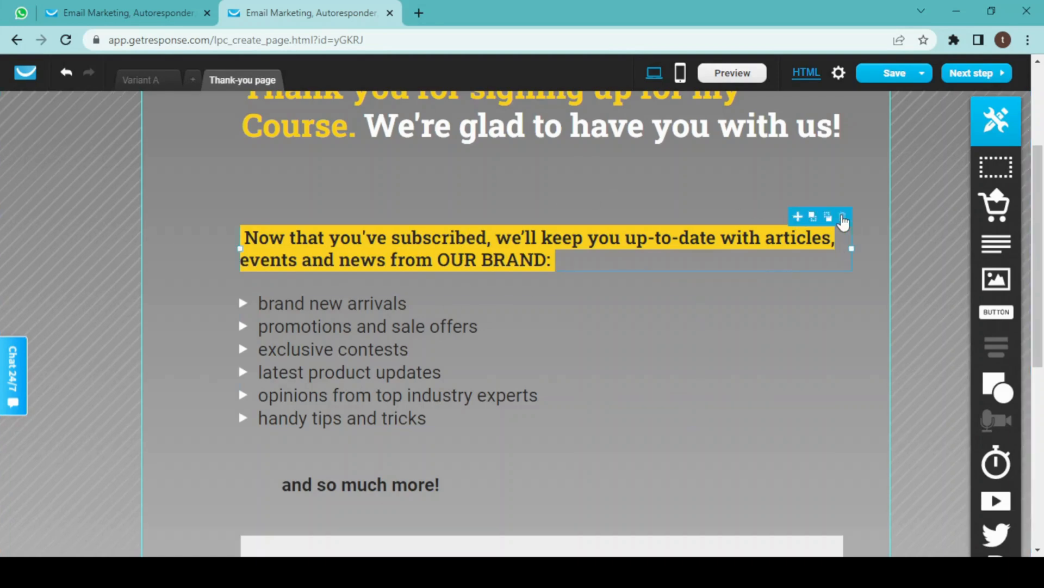
click(843, 219)
click(338, 384)
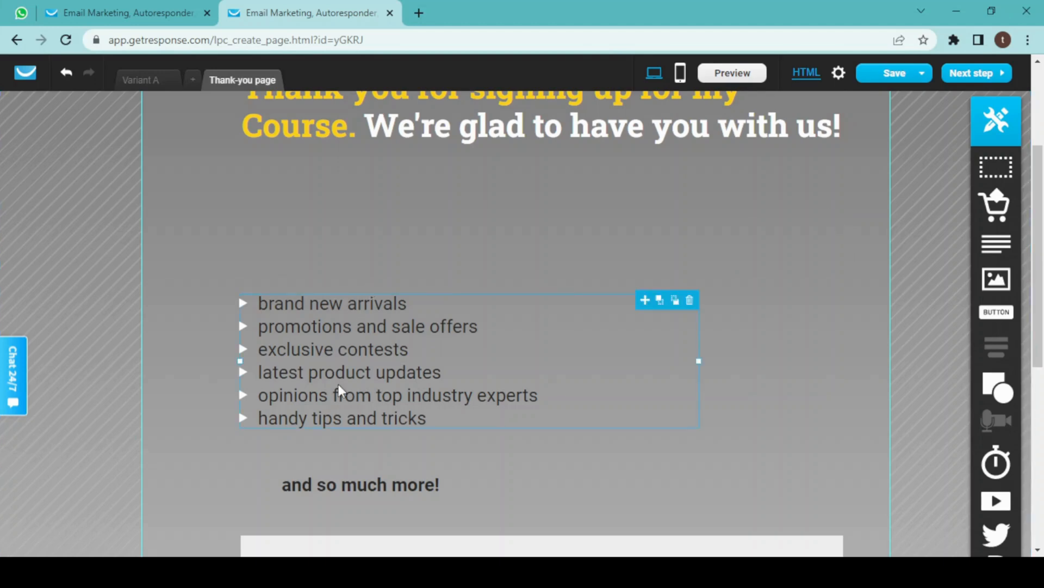
click(692, 300)
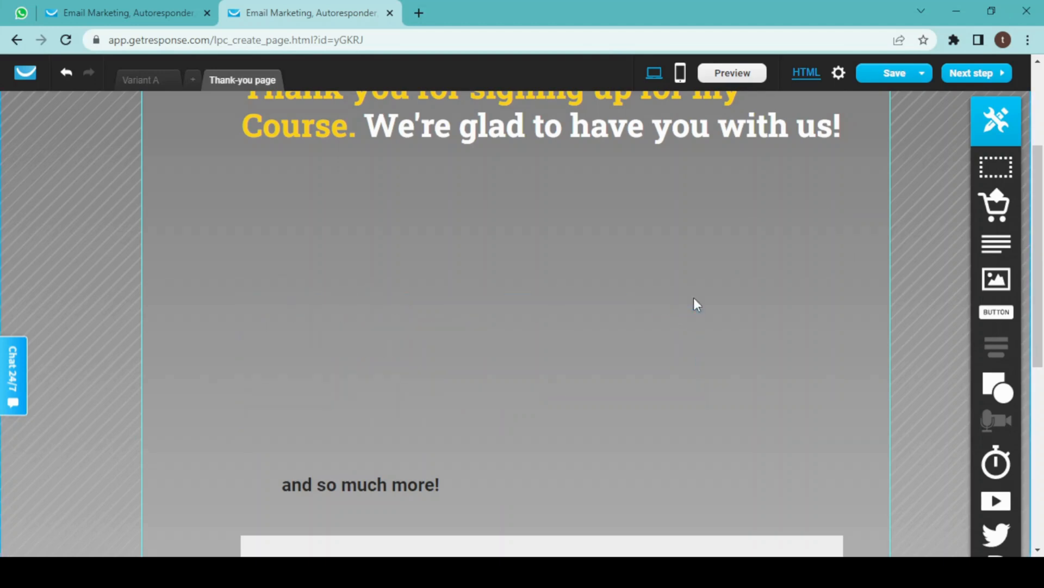
Delete the "and so much more!" text line above the white promise box.
click(381, 479)
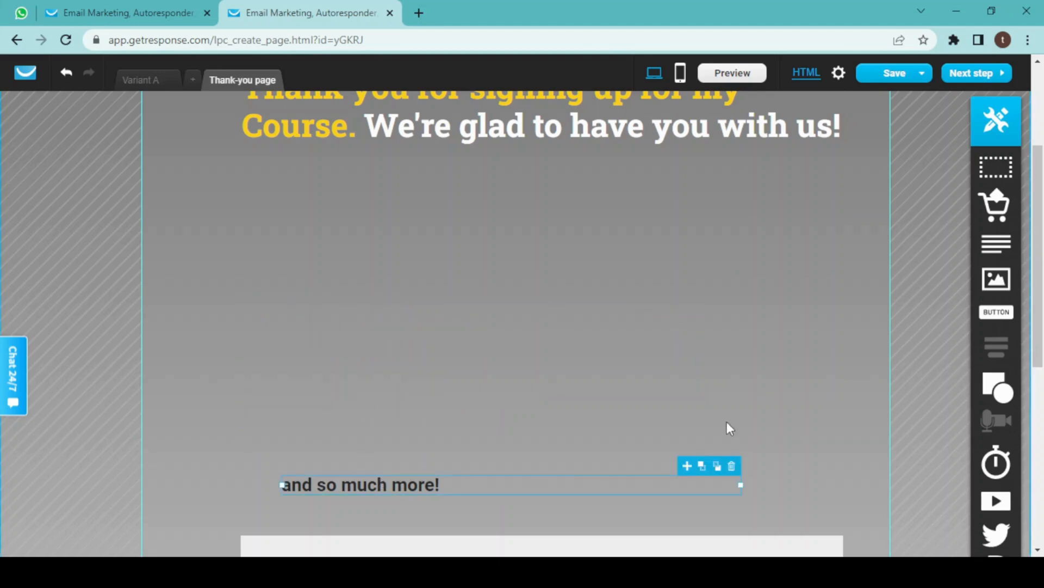
click(734, 468)
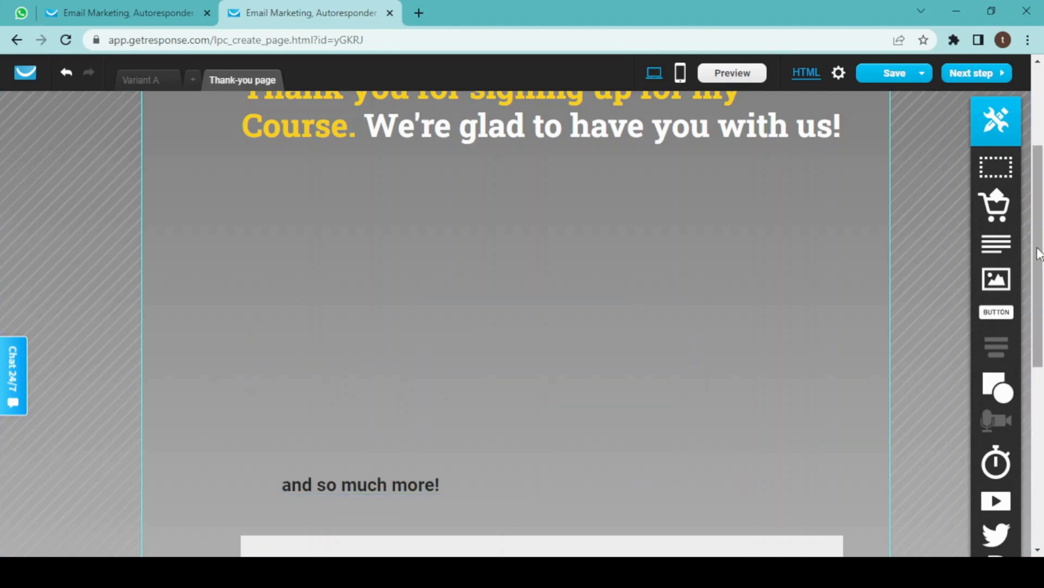
drag(1038, 251, 1038, 296)
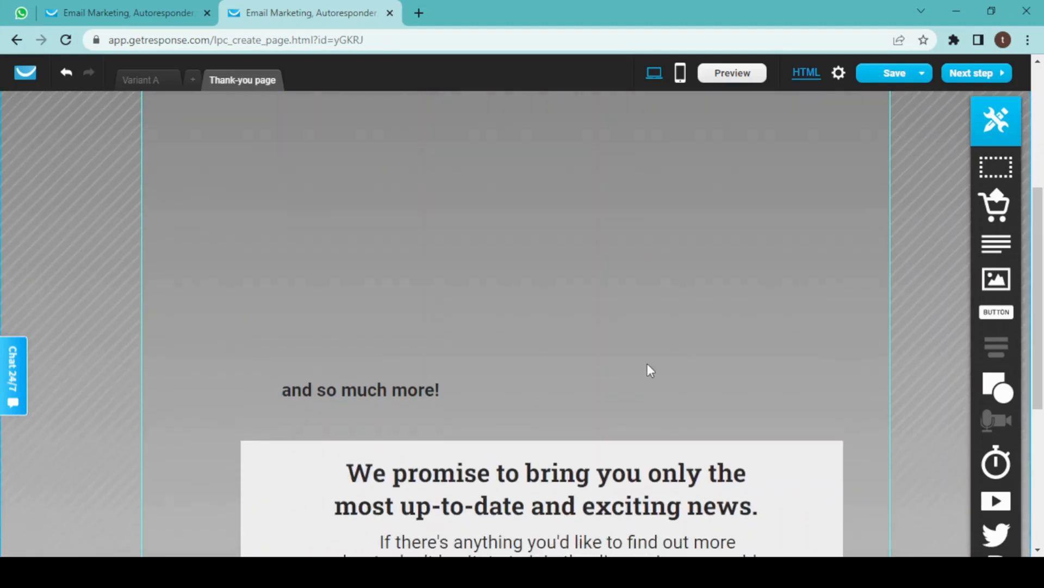
click(393, 394)
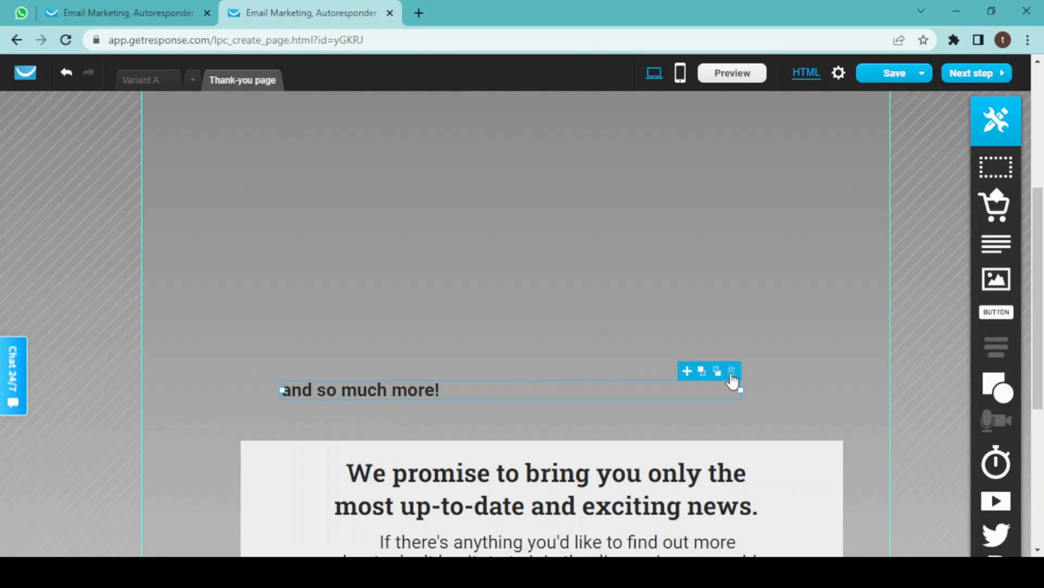
click(732, 371)
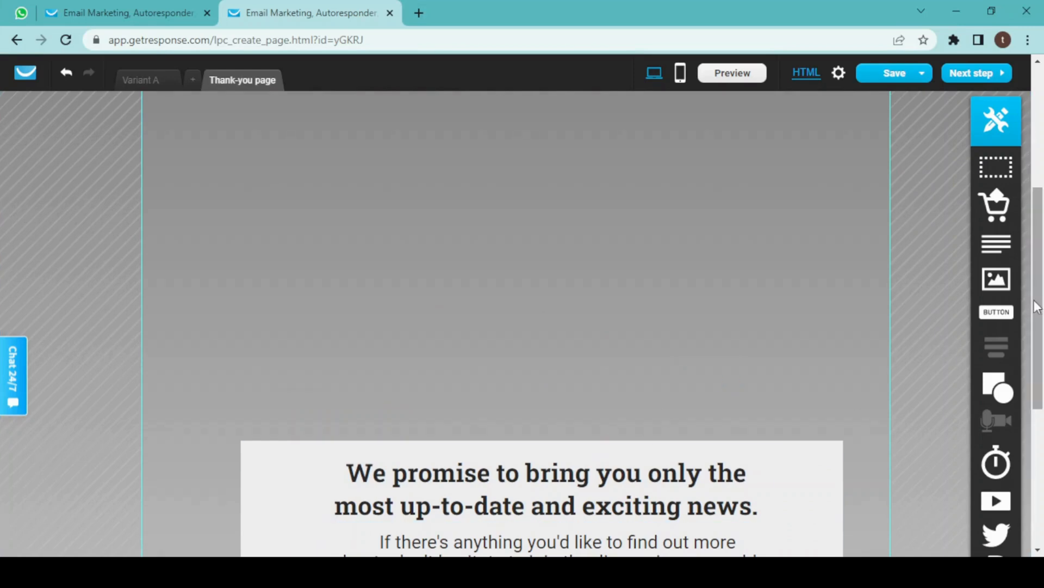
Move the white "We promise to bring you only the most up-to-date and exciting news" box up into the emptied space below the thank-you heading.
scroll(1038, 307, down, 1)
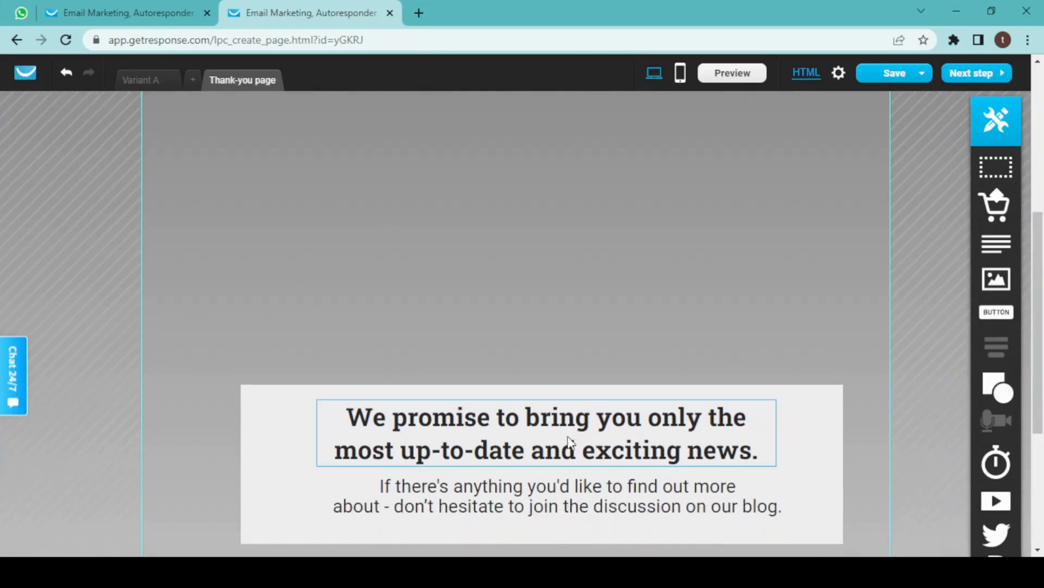
click(794, 416)
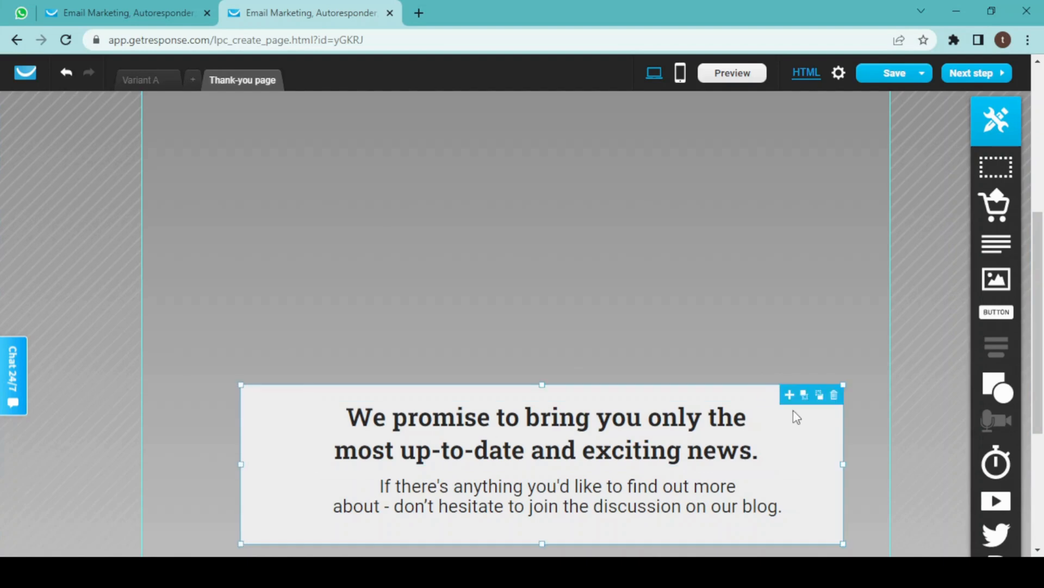
drag(793, 411, 780, 338)
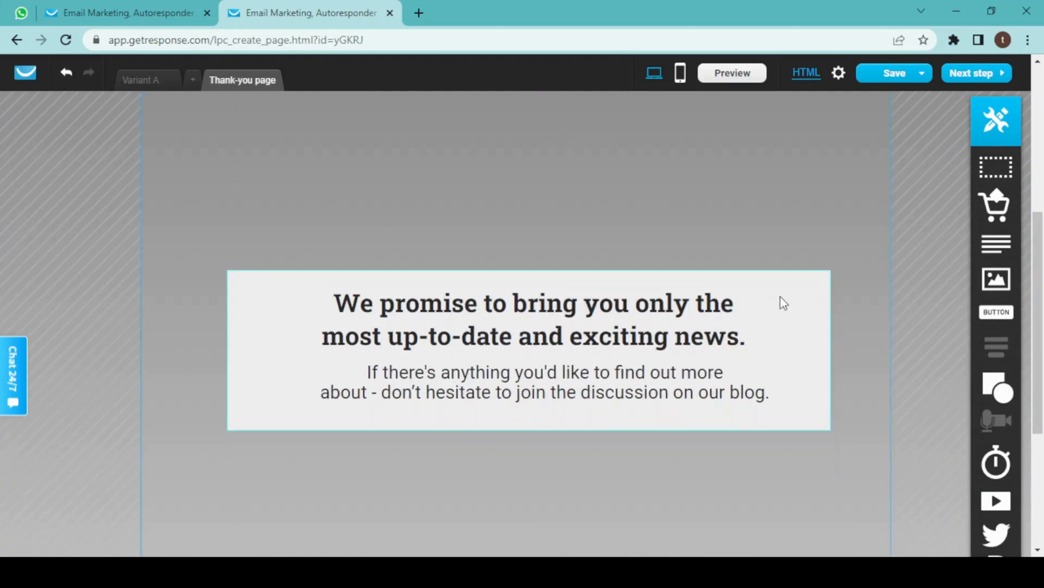
click(784, 303)
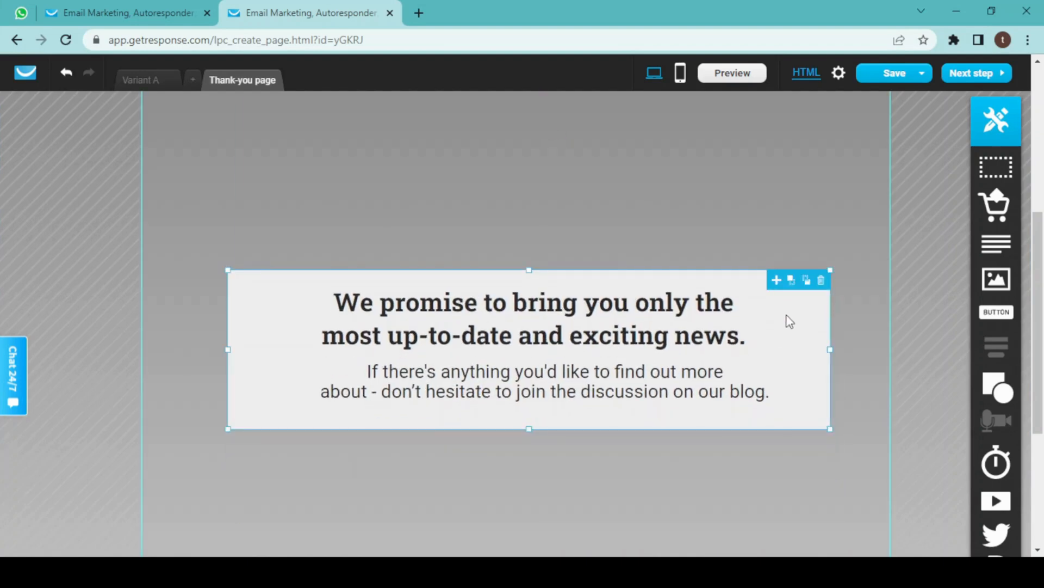
drag(788, 319, 776, 175)
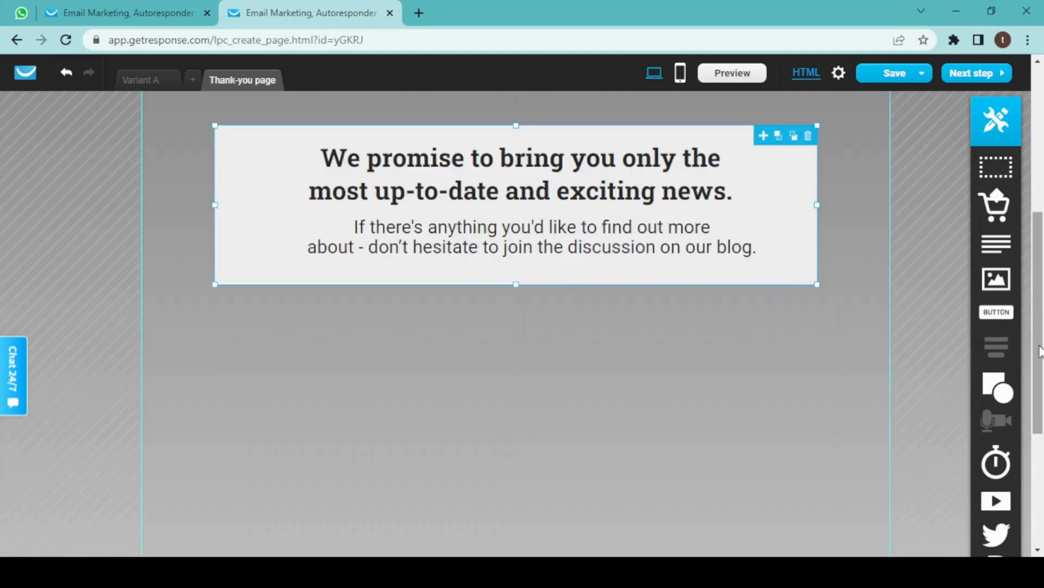
drag(1040, 350, 1040, 253)
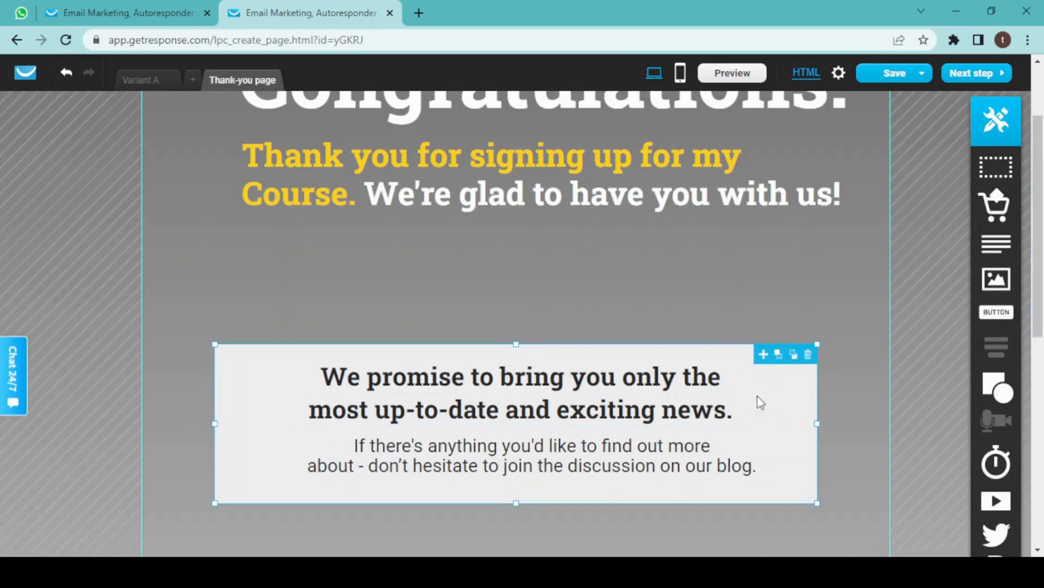